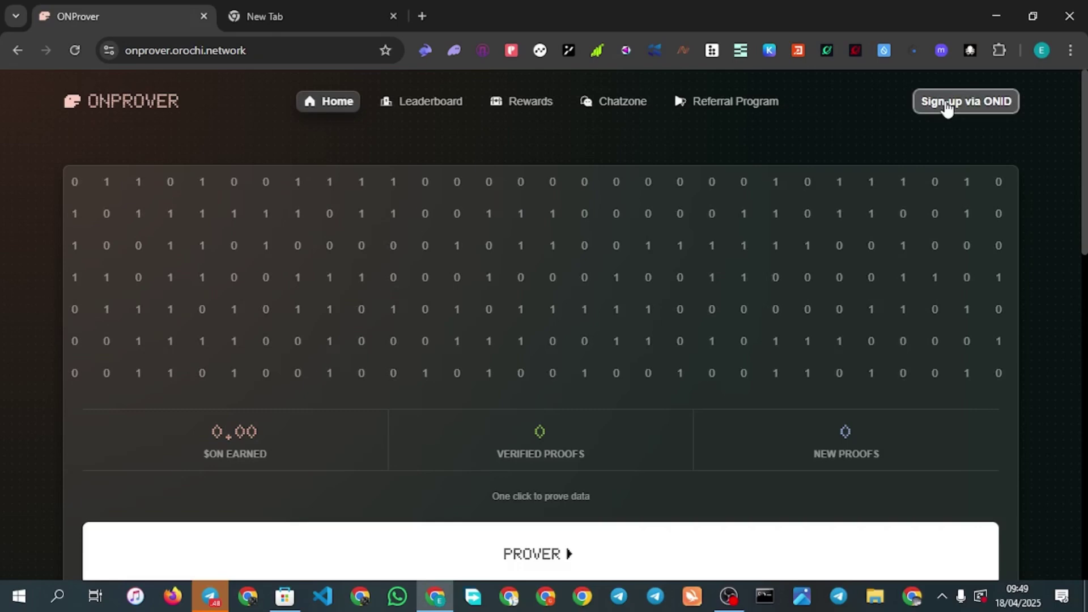
Sign in to ONProver through Orochi ID using a Google account
{"action": "left_click", "coordinate": [947, 108]}
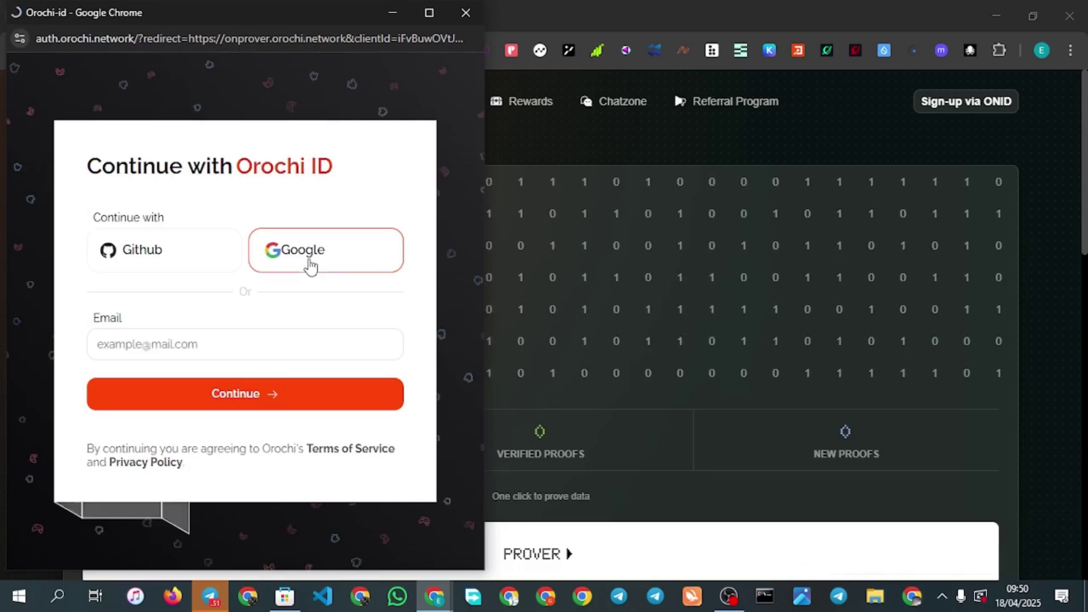
{"action": "left_click", "coordinate": [310, 265]}
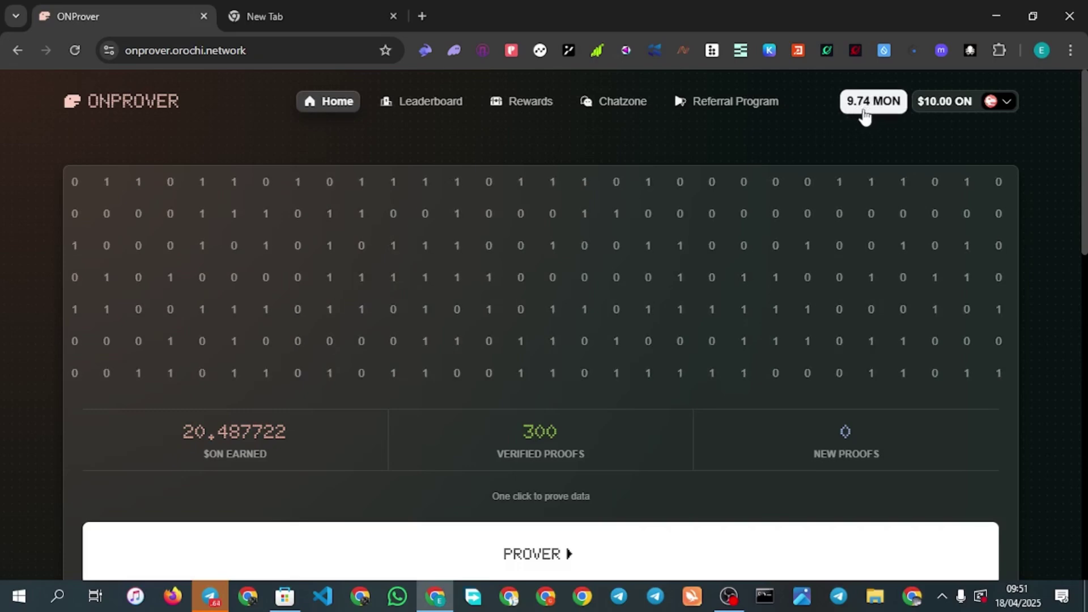
Disconnect the 9.74 MON wallet and reconnect it through Rabby Wallet, approving the request
{"action": "left_click", "coordinate": [864, 110]}
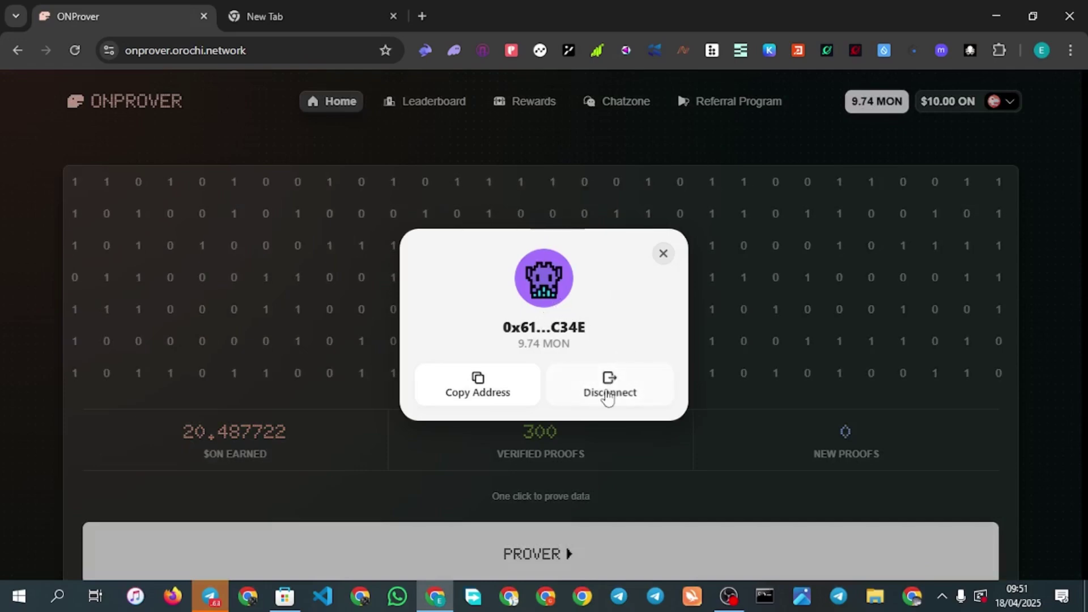
{"action": "left_click", "coordinate": [607, 398]}
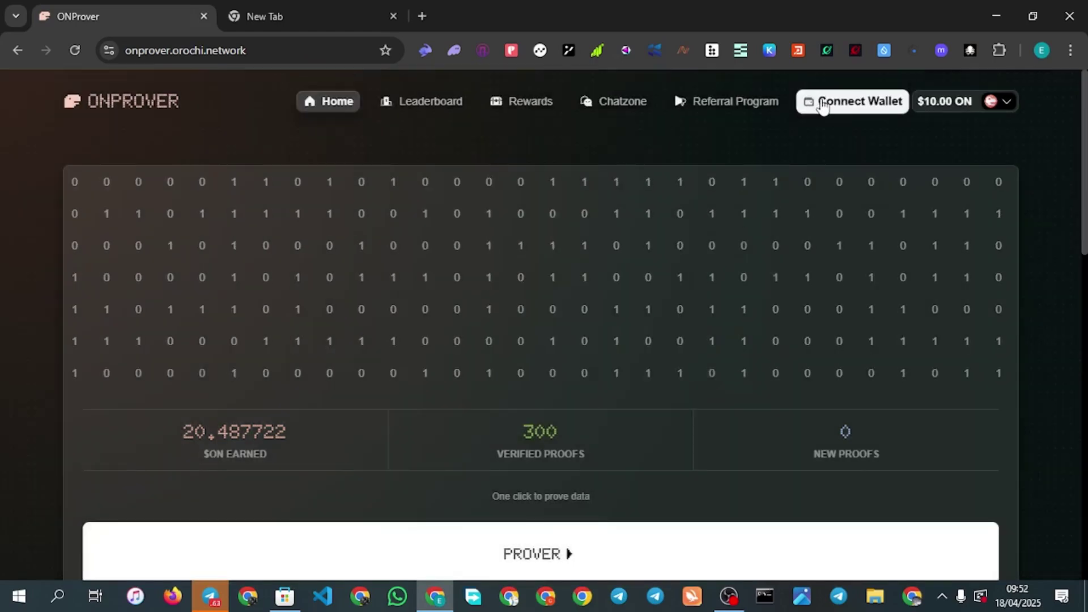
{"action": "left_click", "coordinate": [823, 107]}
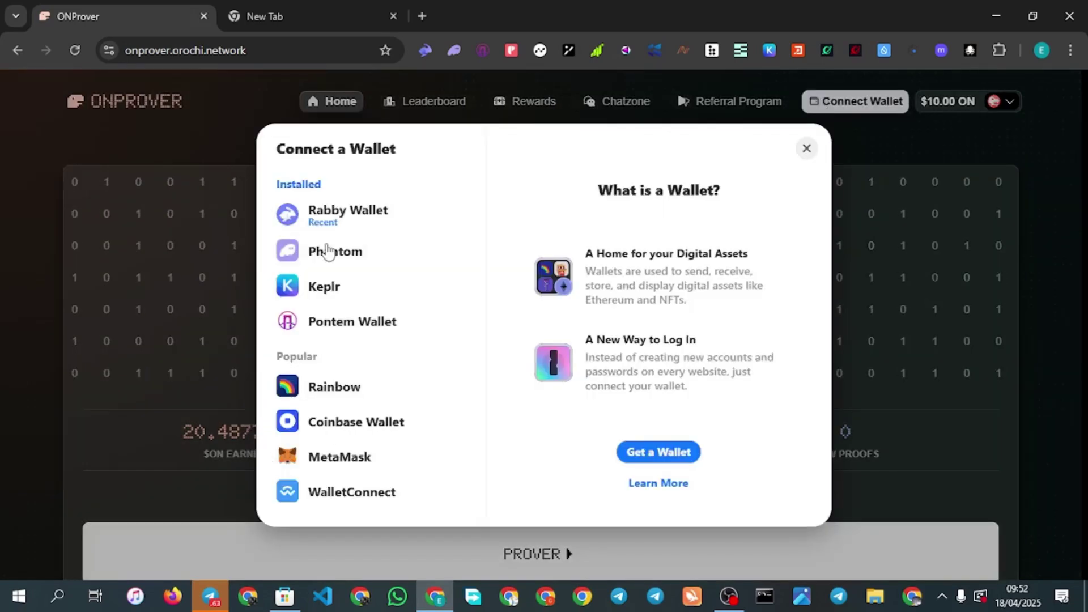
{"action": "left_click", "coordinate": [353, 216]}
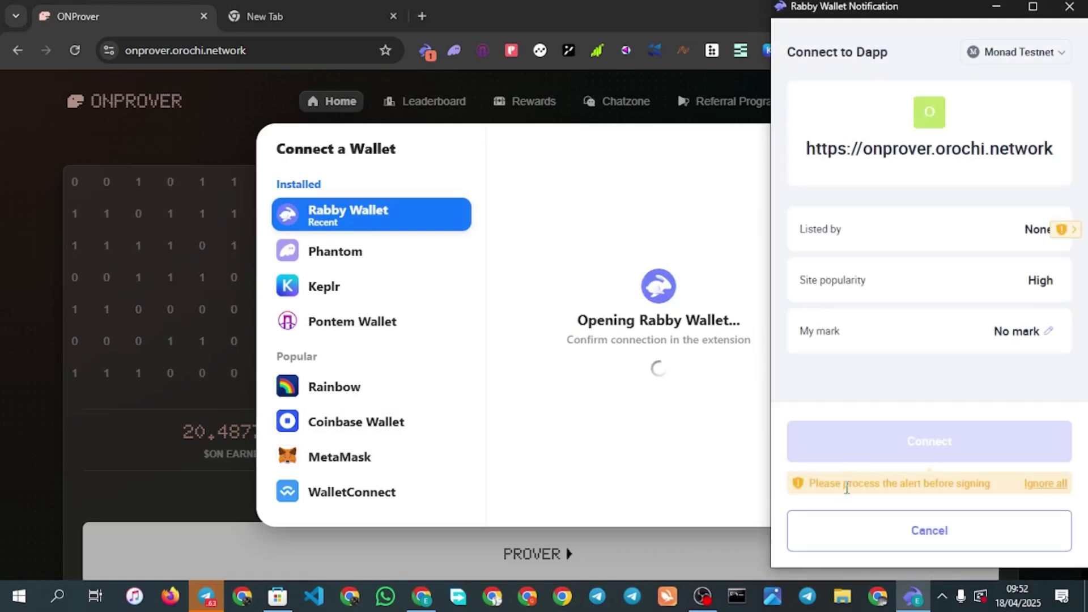
{"action": "left_click", "coordinate": [1036, 485]}
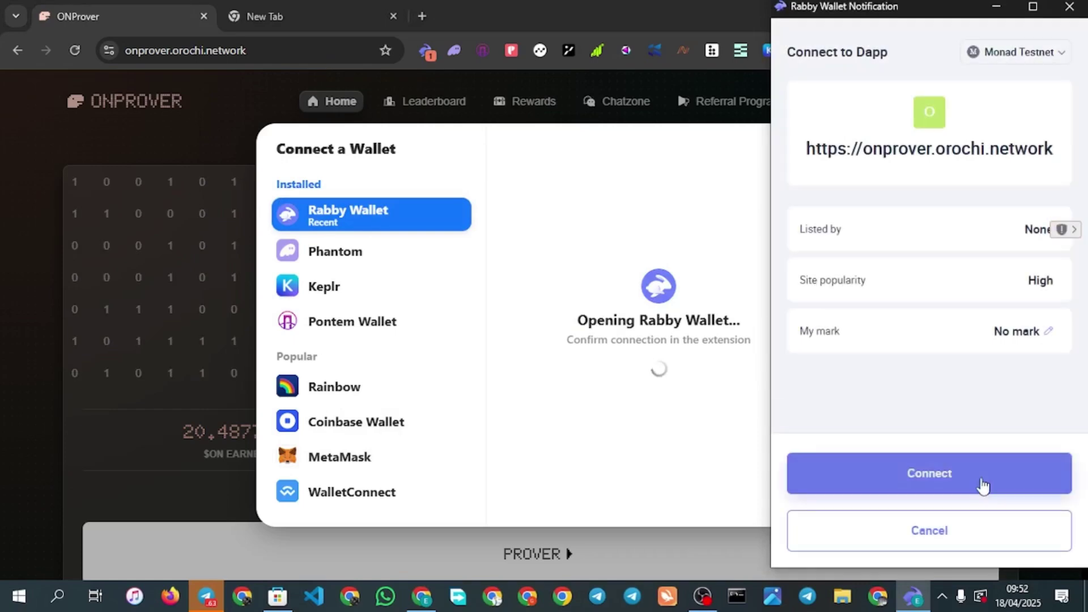
{"action": "left_click", "coordinate": [969, 482]}
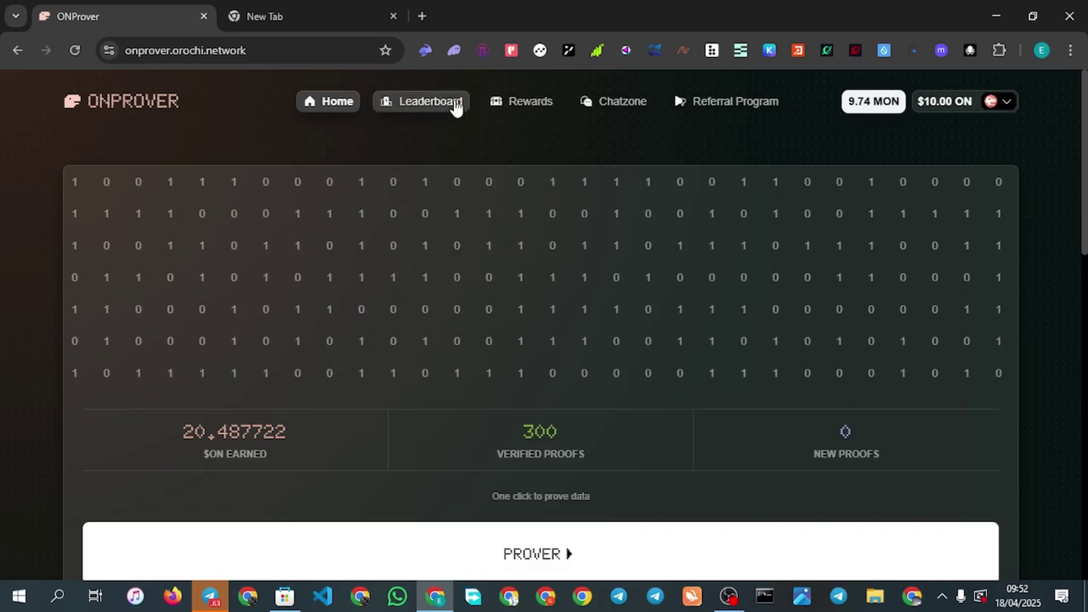
Copy the full account address from the Rabby Wallet extension popup, then close it
{"action": "left_click", "coordinate": [425, 51]}
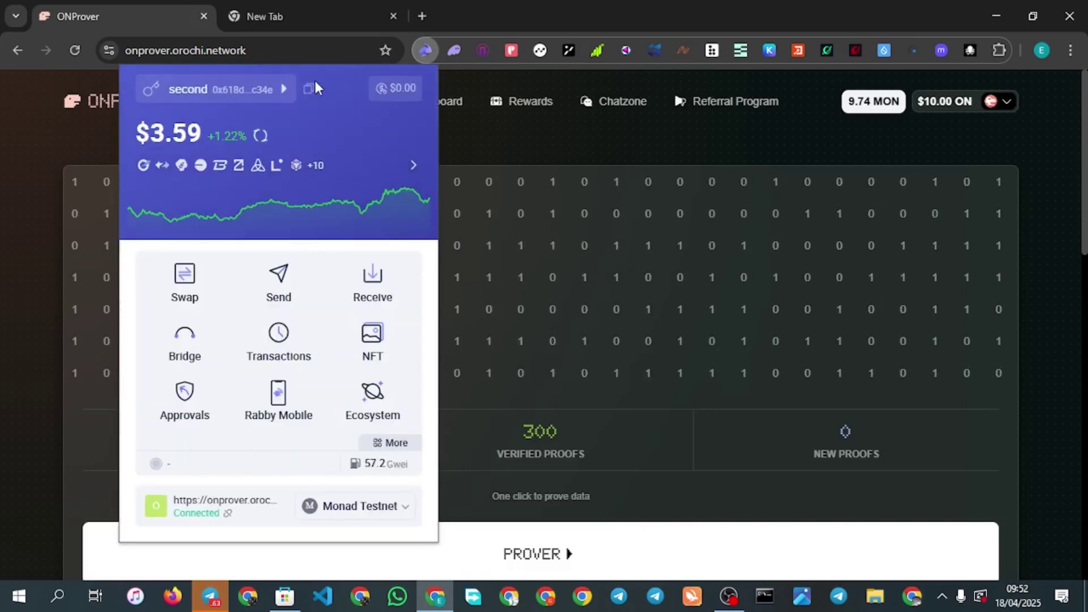
{"action": "left_click", "coordinate": [309, 91]}
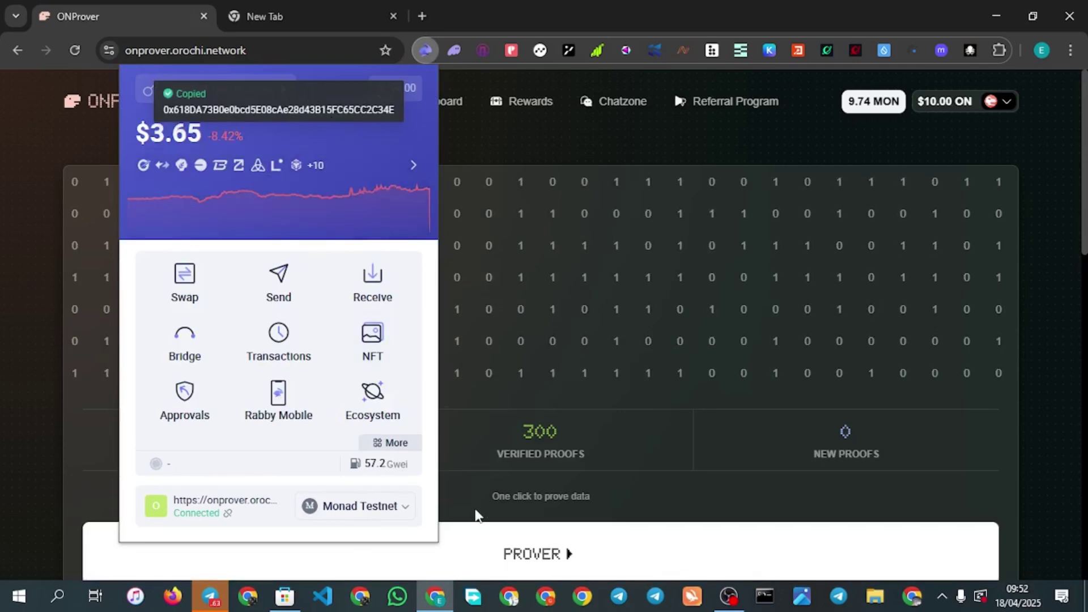
{"action": "left_click", "coordinate": [476, 512]}
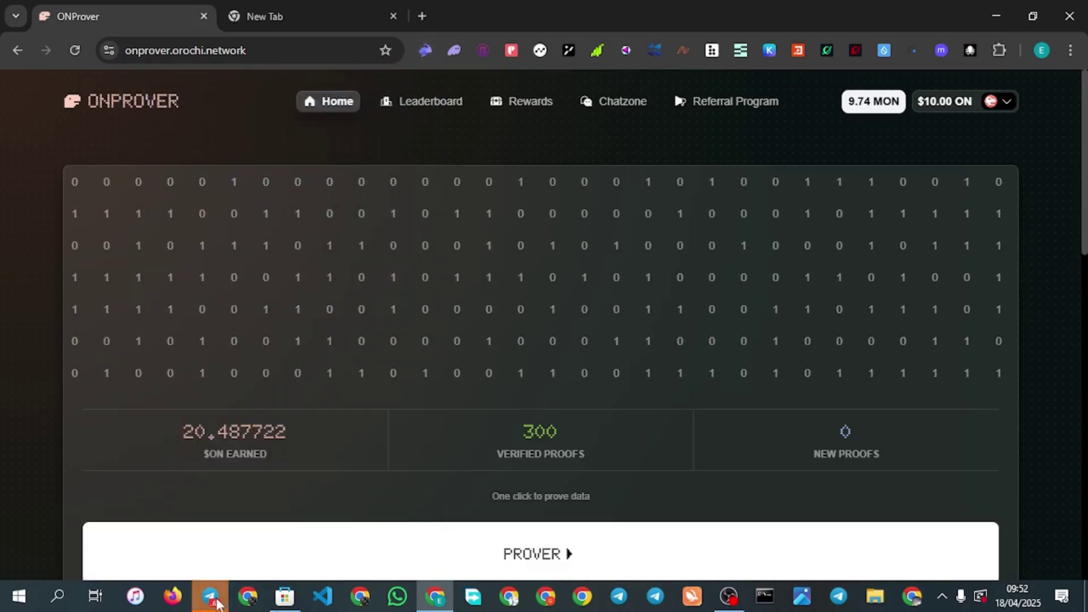
Switch to Telegram and open the Faucet Trade Bot chat by searching 'fau'
{"action": "mouse_move", "coordinate": [217, 604]}
{"action": "left_click", "coordinate": [217, 531]}
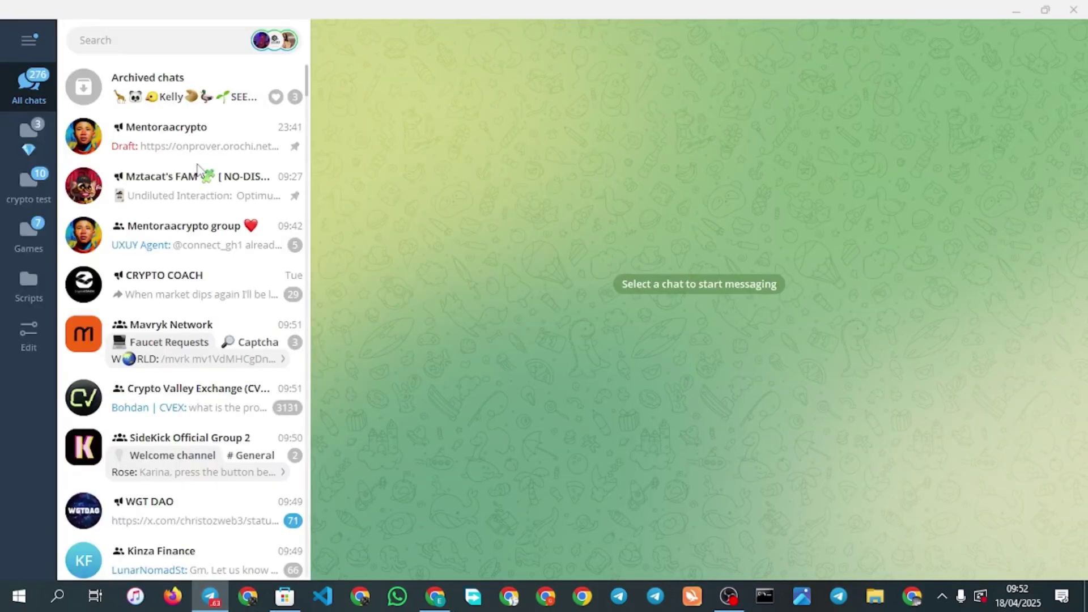
{"action": "left_click", "coordinate": [163, 38]}
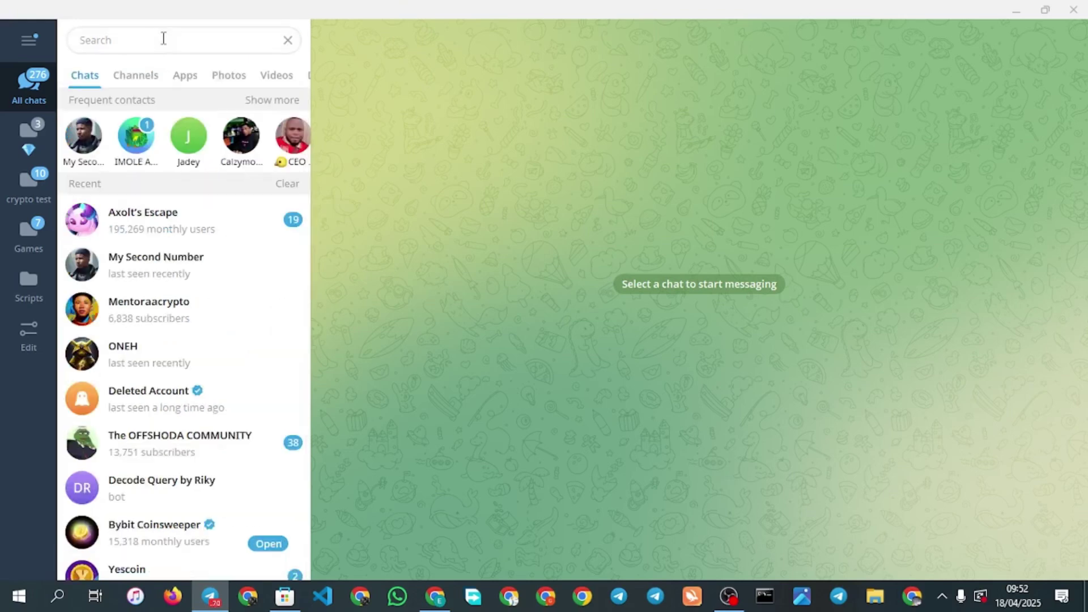
{"action": "type", "text": "fau"}
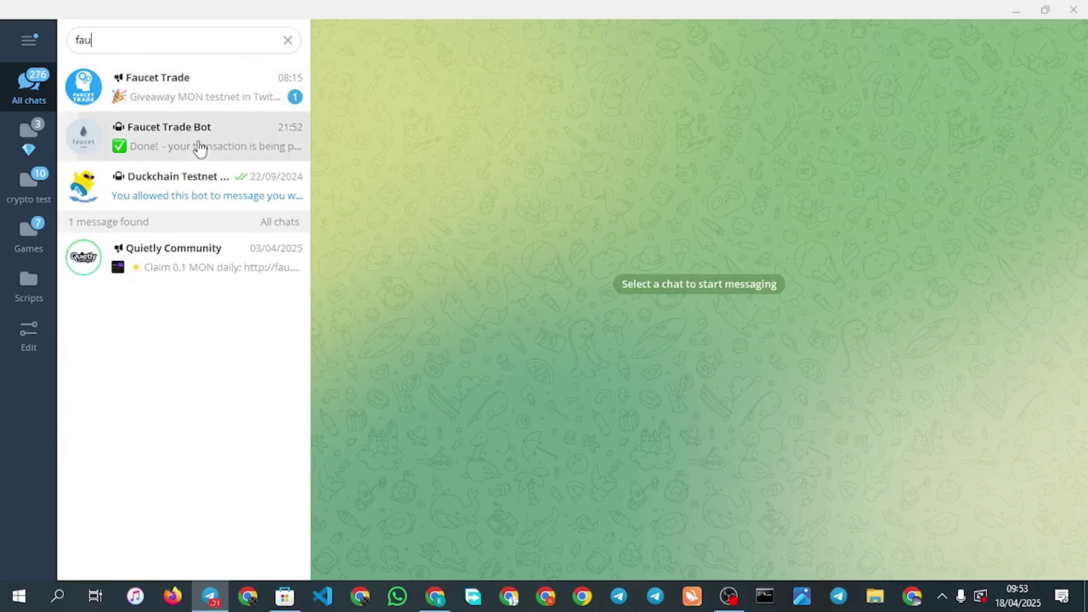
{"action": "left_click", "coordinate": [199, 148]}
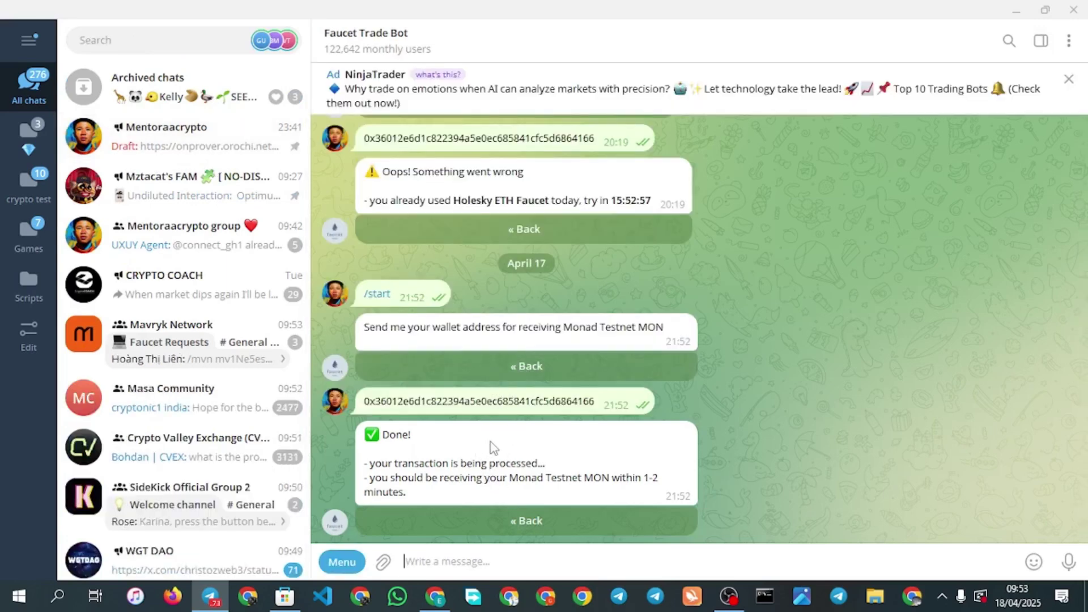
Heart the Done! message, restart the bot with /start, and choose Monad Testnet MON
{"action": "double_click", "coordinate": [511, 436]}
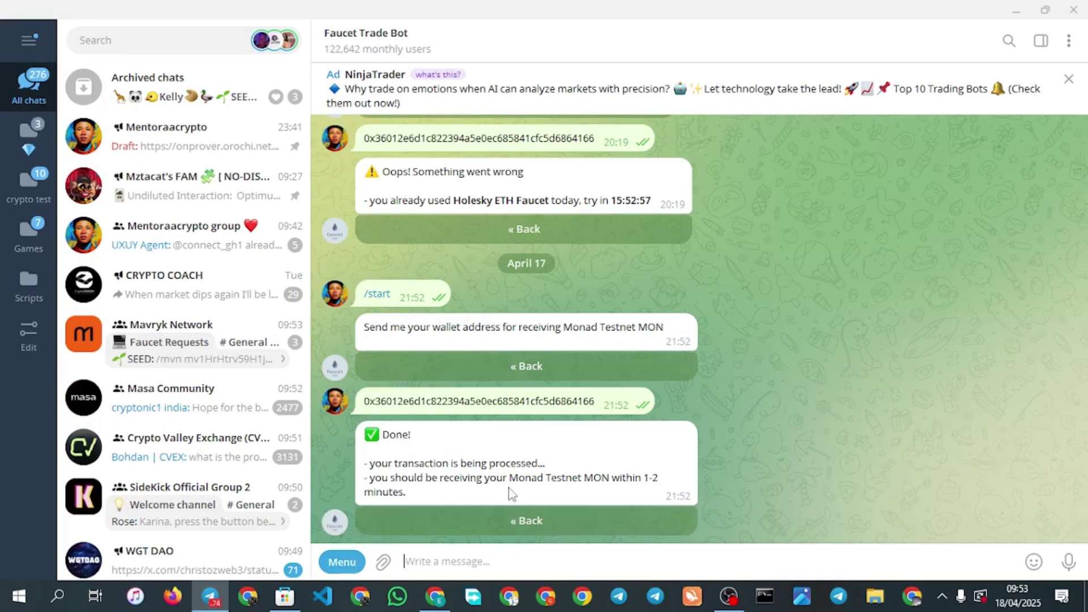
{"action": "left_click", "coordinate": [377, 295]}
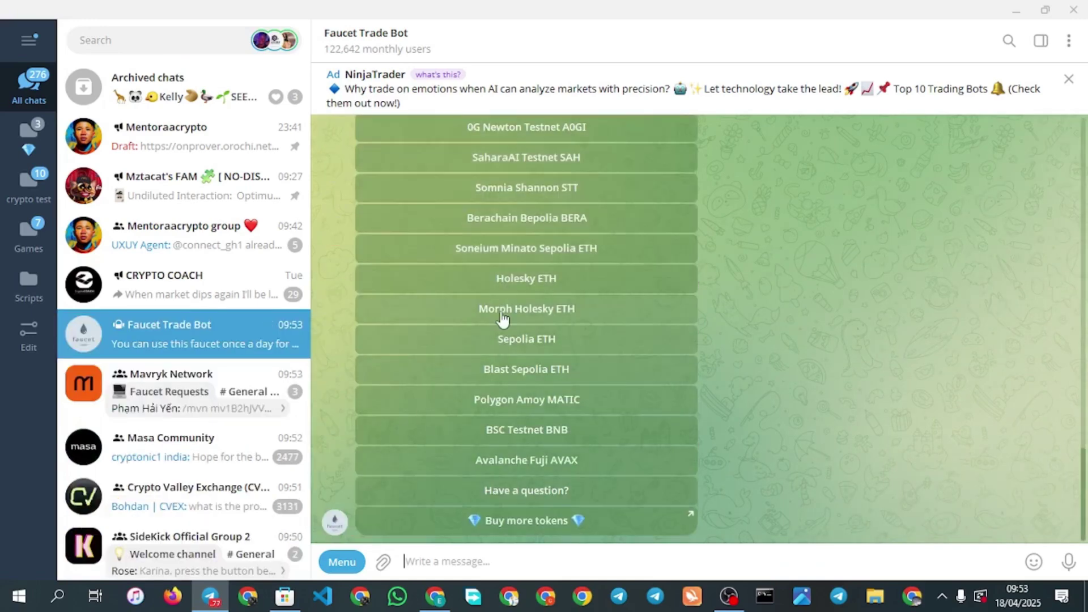
{"action": "mouse_move", "coordinate": [1033, 562]}
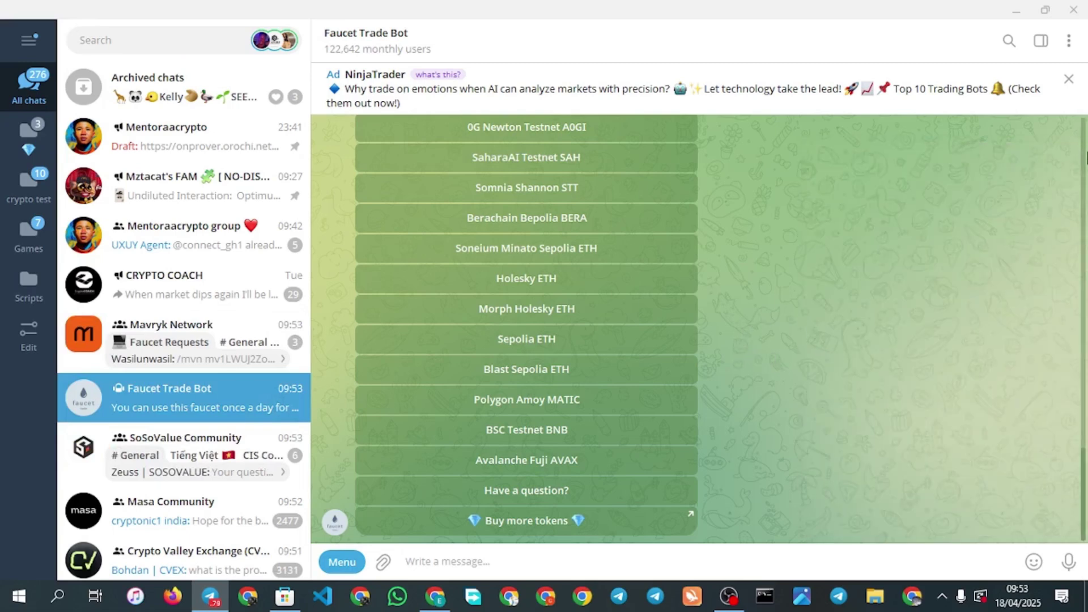
{"action": "left_click", "coordinate": [1083, 260]}
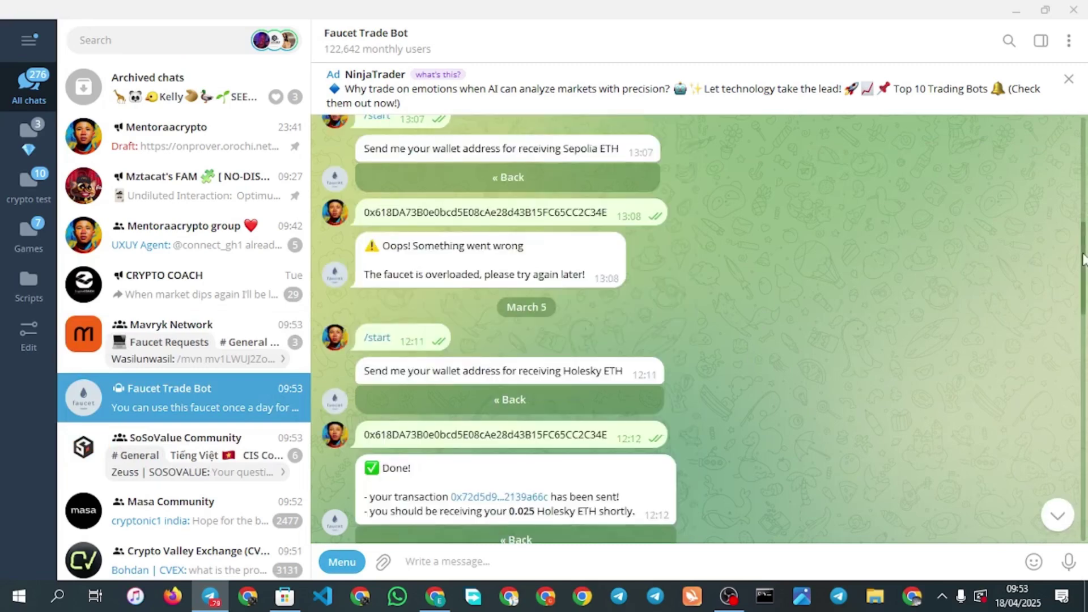
{"action": "left_click", "coordinate": [1084, 470]}
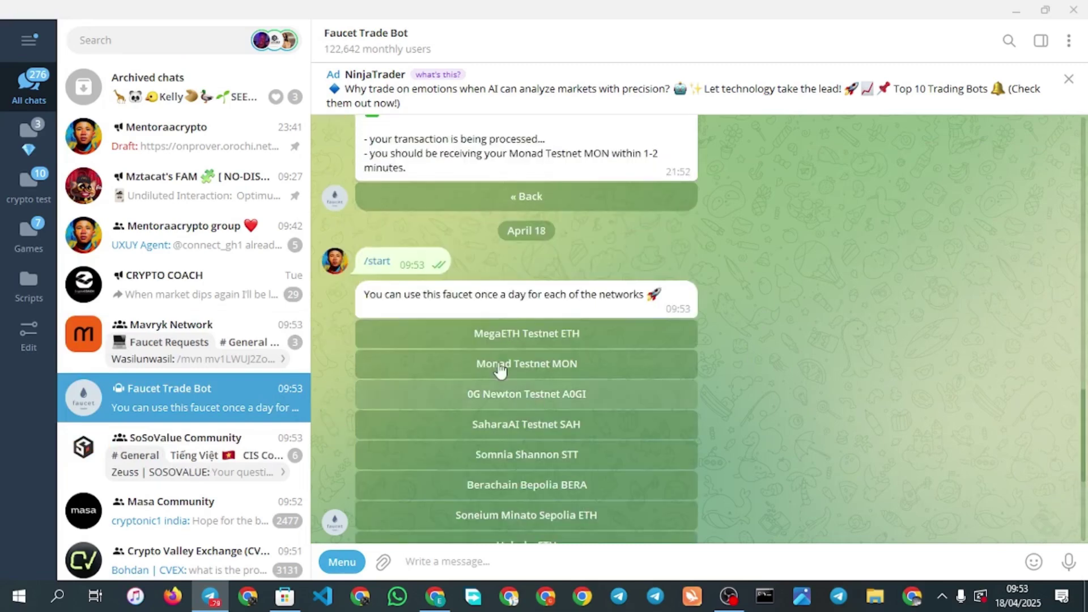
{"action": "left_click", "coordinate": [543, 368]}
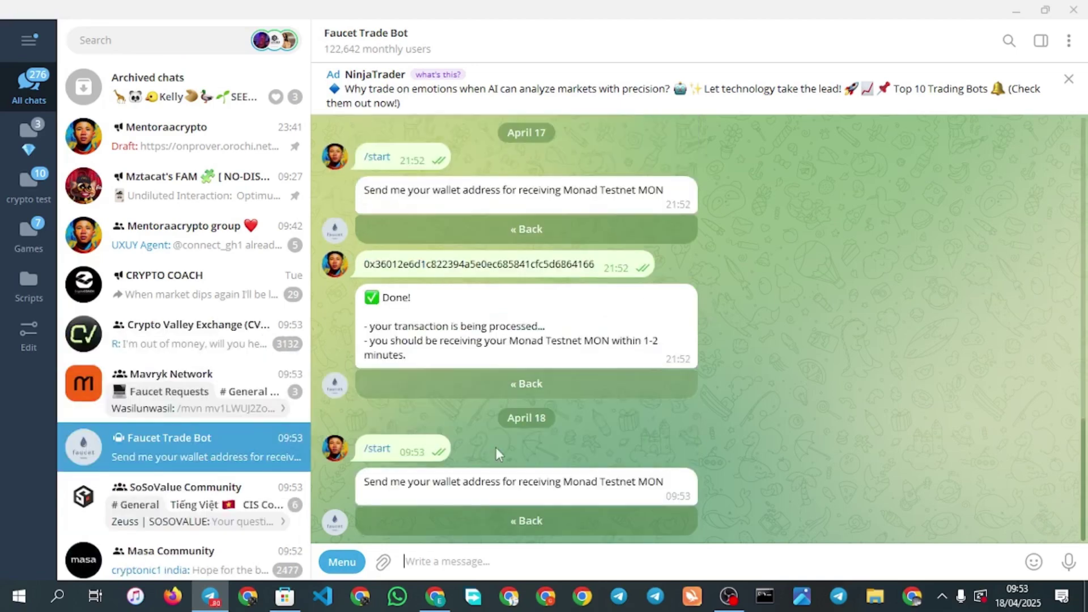
Paste the copied wallet address into the message box and send it to the bot
{"action": "right_click", "coordinate": [418, 567]}
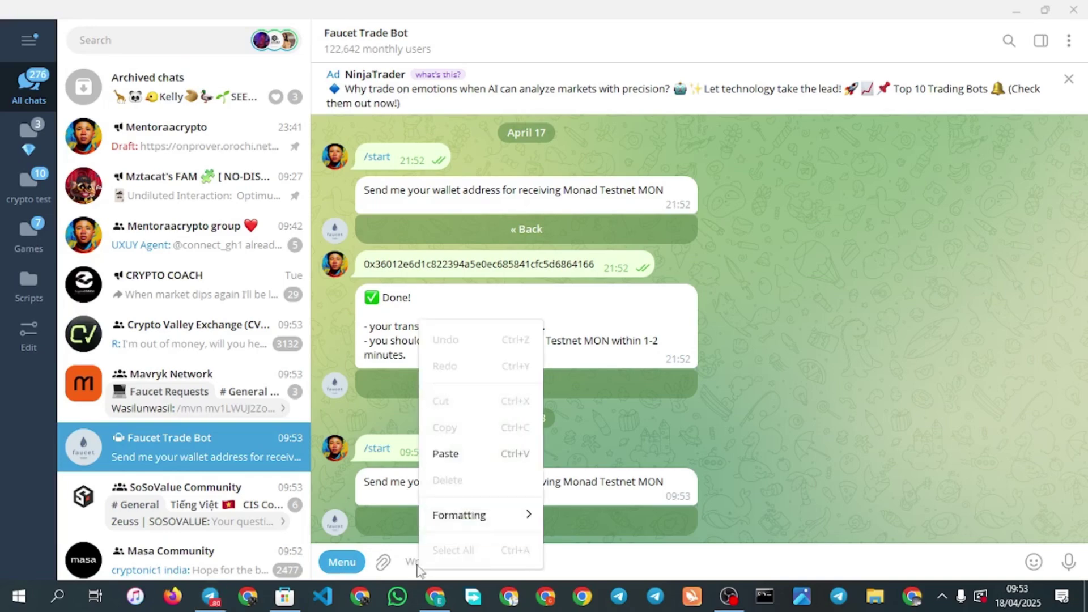
{"action": "left_click", "coordinate": [452, 453]}
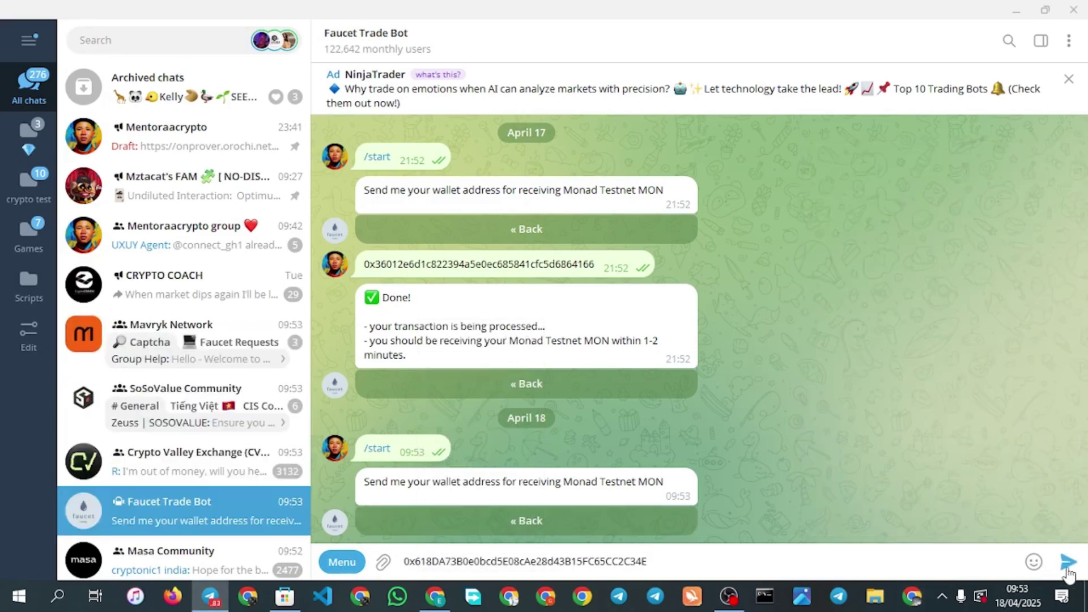
{"action": "left_click", "coordinate": [1065, 564]}
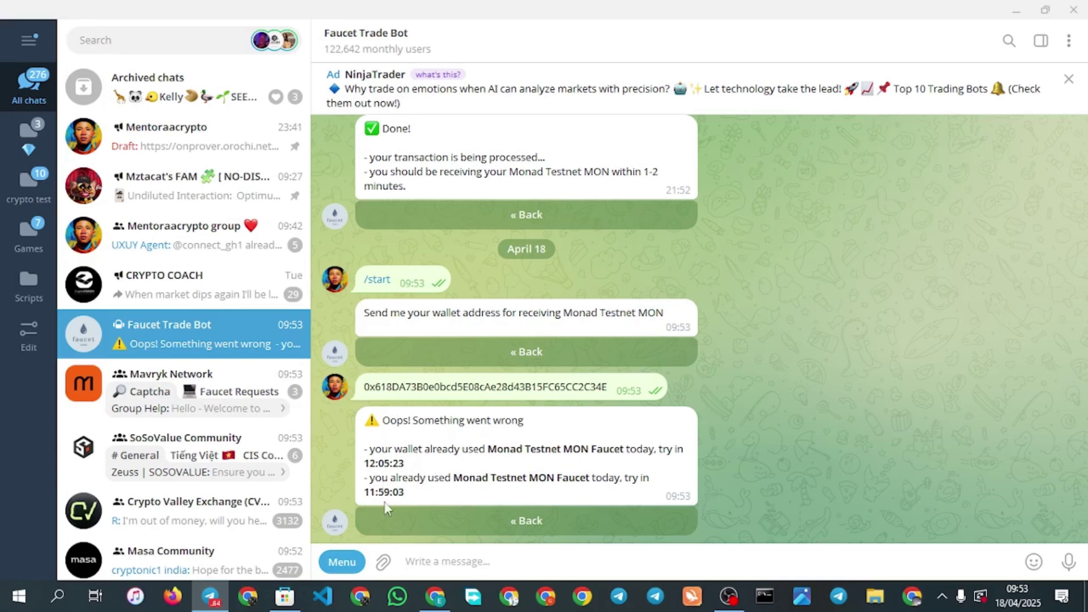
{"action": "mouse_move", "coordinate": [393, 502]}
Minimize Telegram and check ONProver's Rewards page showing the Daily Check-in already claimed
{"action": "left_click", "coordinate": [1019, 12]}
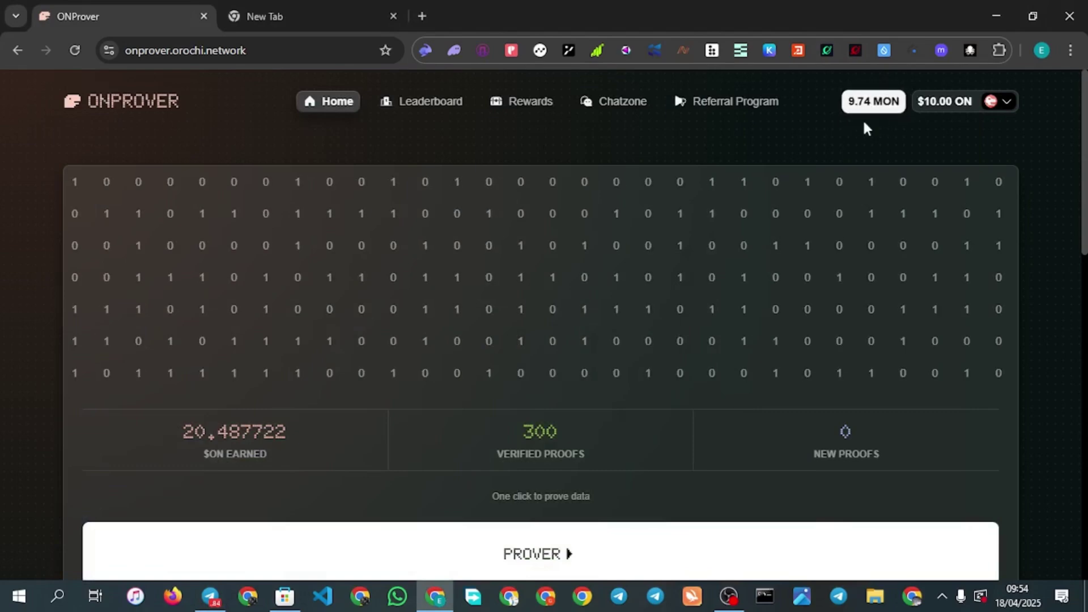
{"action": "left_click", "coordinate": [533, 110]}
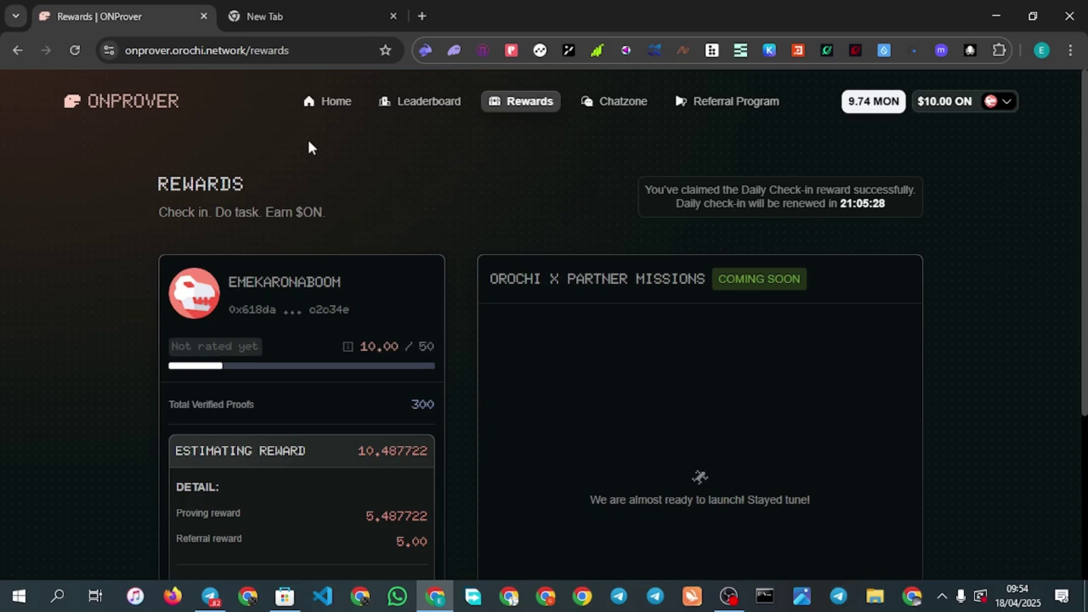
Return to the Home page and start the PROVER so it shows COMPILING..
{"action": "left_click", "coordinate": [331, 103]}
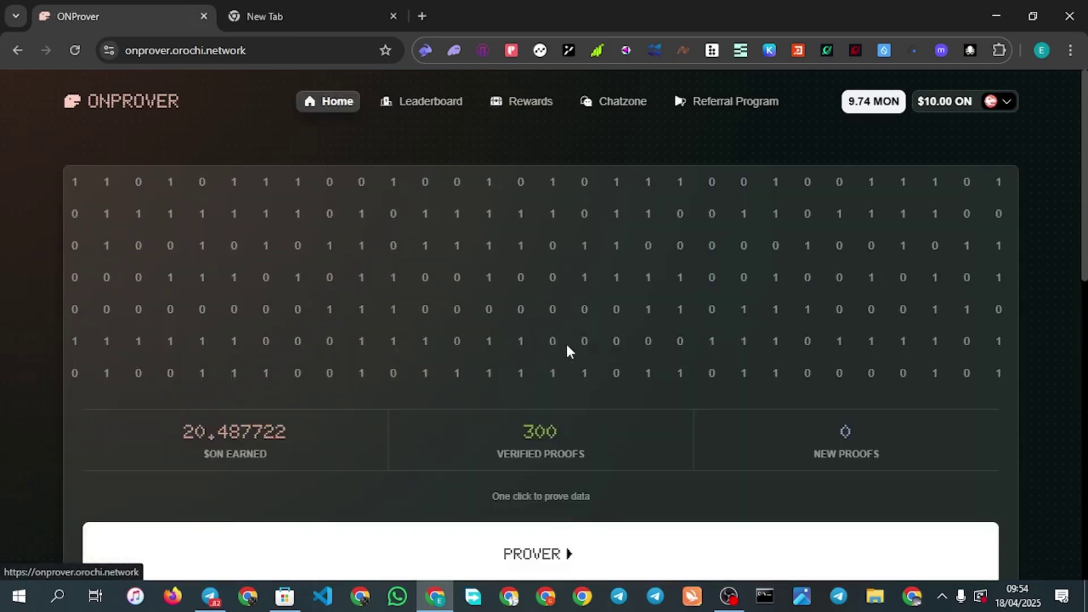
{"action": "left_click", "coordinate": [576, 557]}
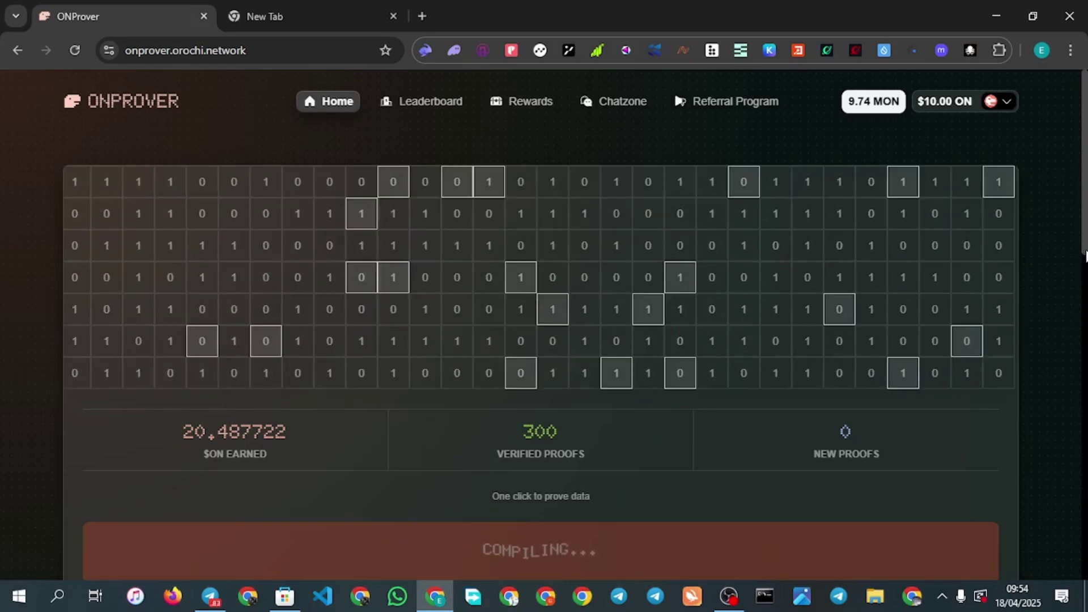
{"action": "scroll", "coordinate": [541, 323], "scroll_direction": "down", "scroll_amount": 1}
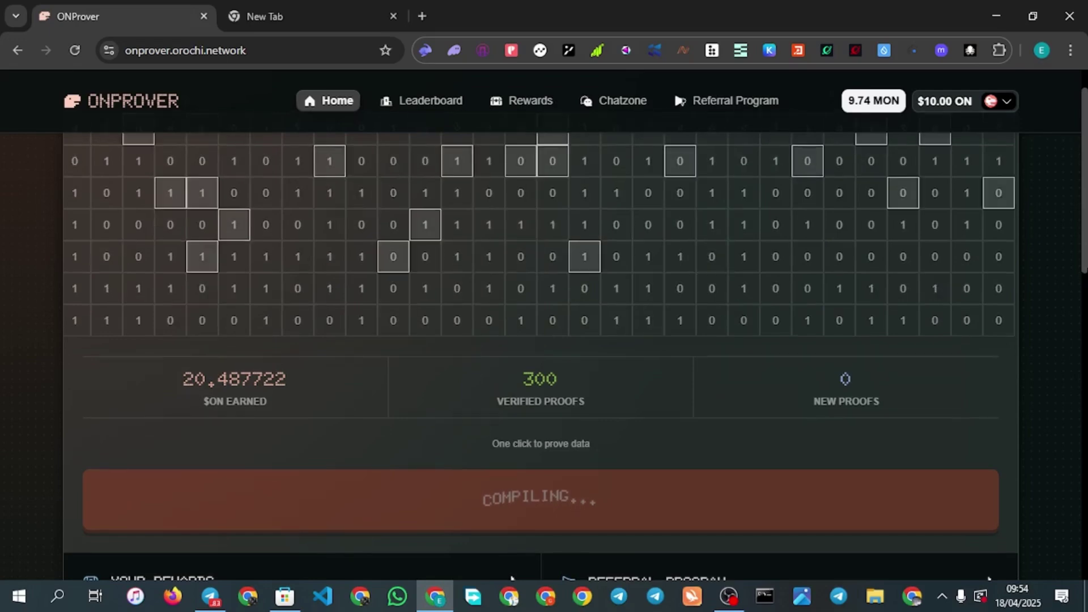
{"action": "scroll", "coordinate": [541, 357], "scroll_direction": "up", "scroll_amount": 1}
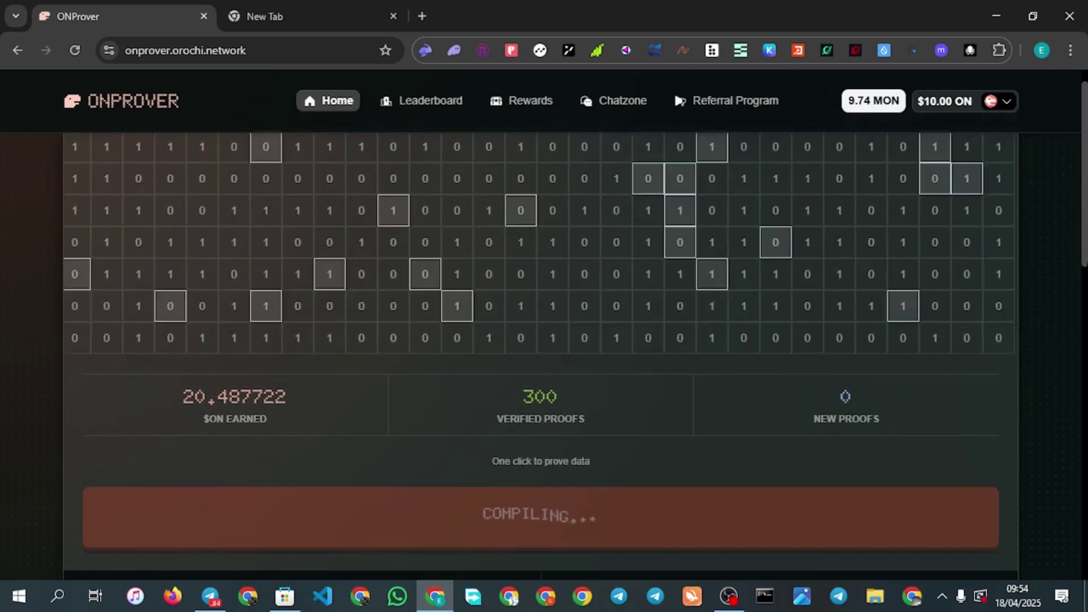
{"action": "scroll", "coordinate": [922, 285], "scroll_direction": "down", "scroll_amount": 1}
{"action": "scroll", "coordinate": [808, 341], "scroll_direction": "up", "scroll_amount": 1}
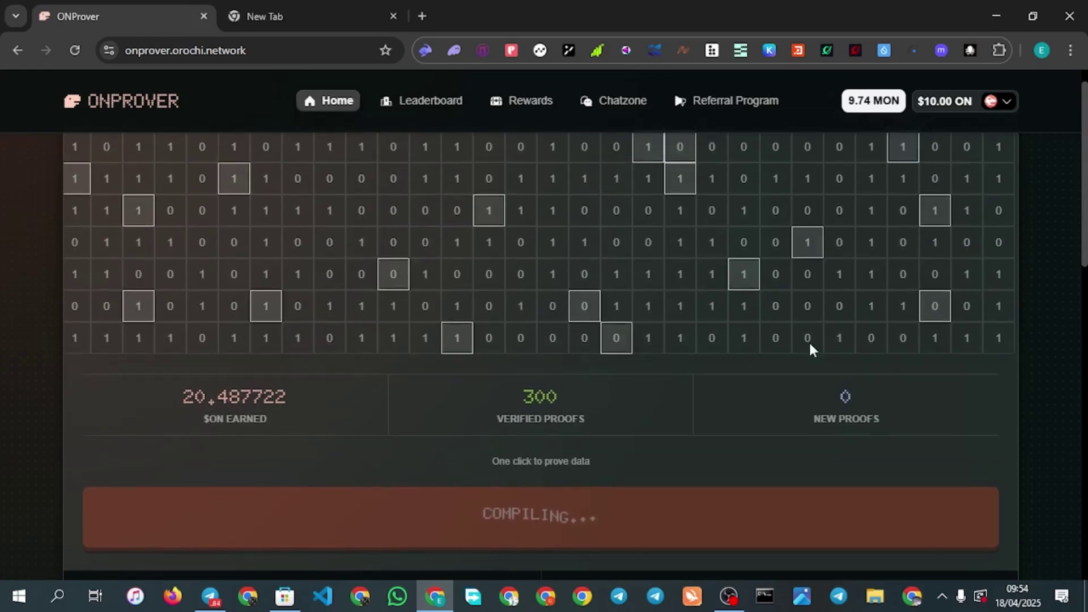